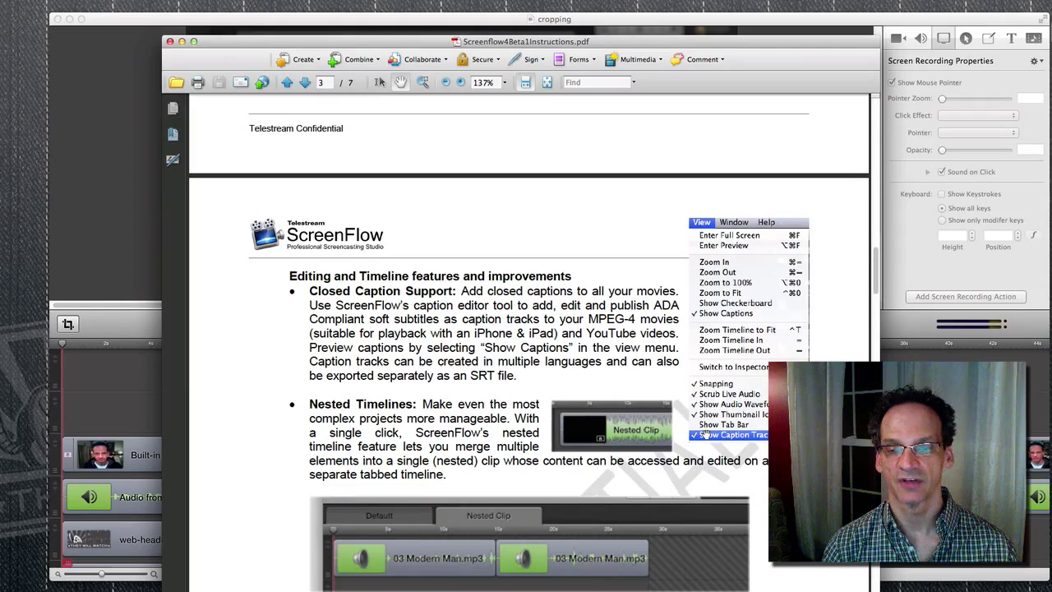
# Bring the ScreenFlow 'cropping' project window to the front over the Acrobat PDF.
pyautogui.click(488, 21)
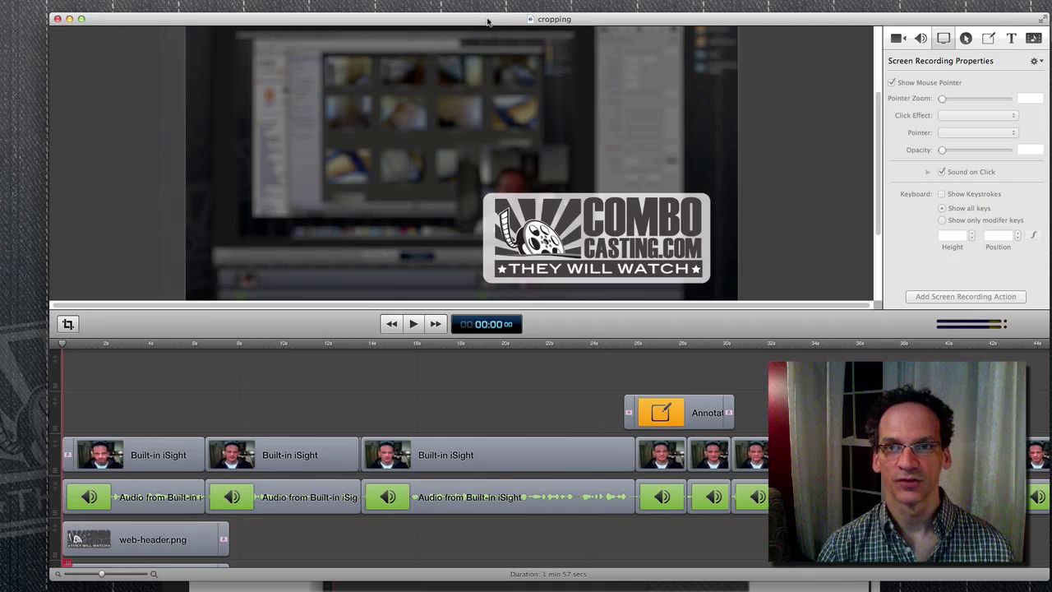
# Zoom out the timeline, show the caption track, and turn on caption display in the preview.
pyautogui.press('super+minus')
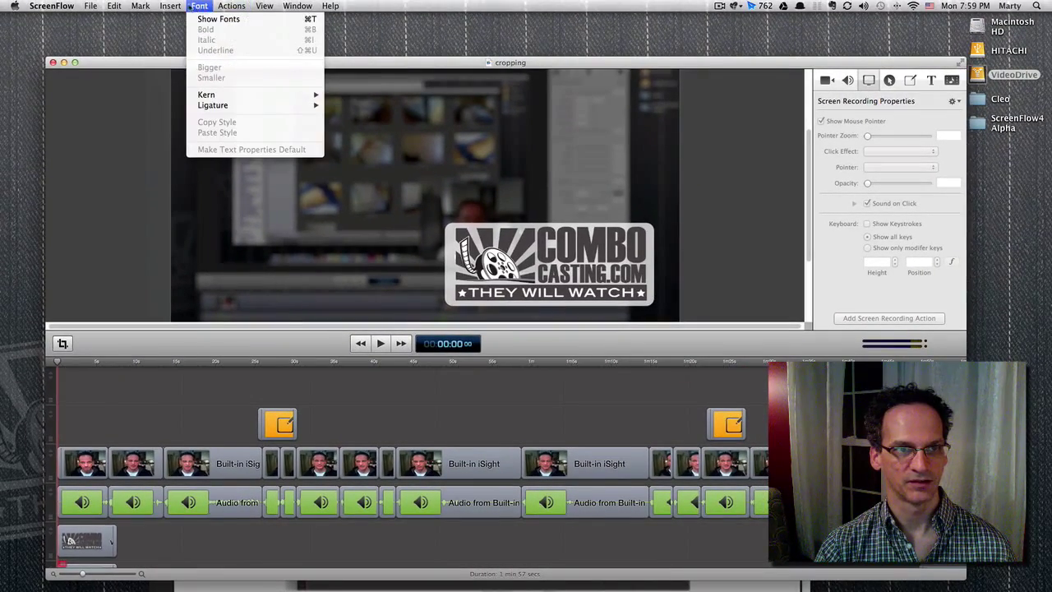
pyautogui.moveTo(267, 7)
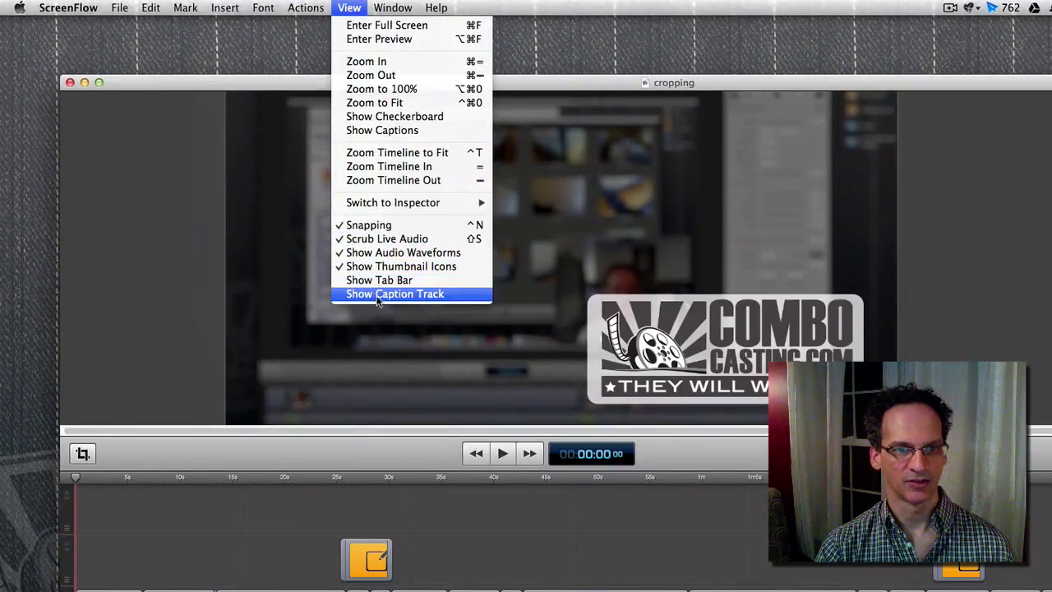
pyautogui.click(377, 298)
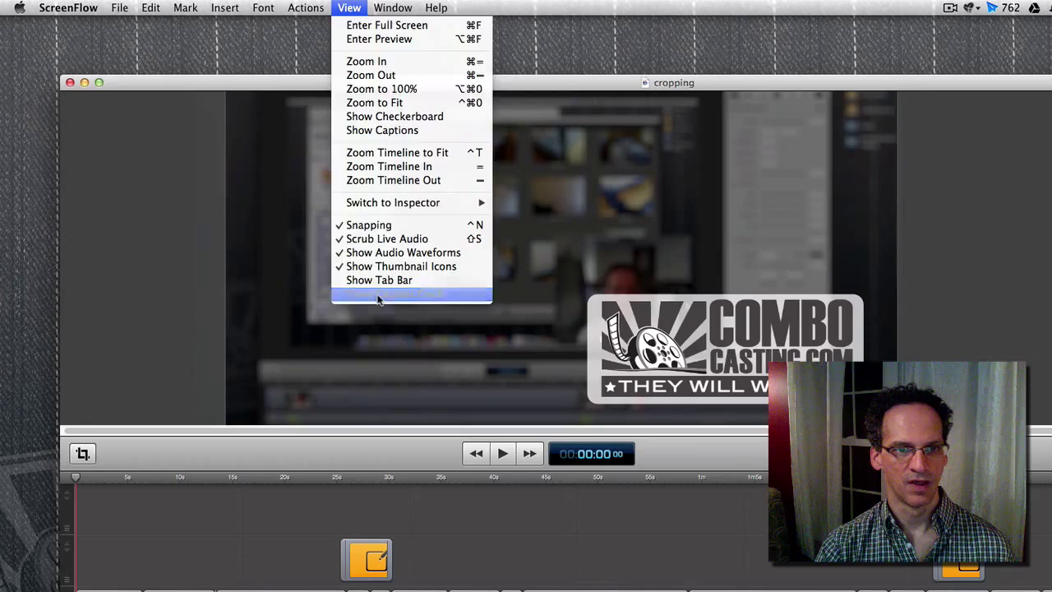
pyautogui.click(348, 9)
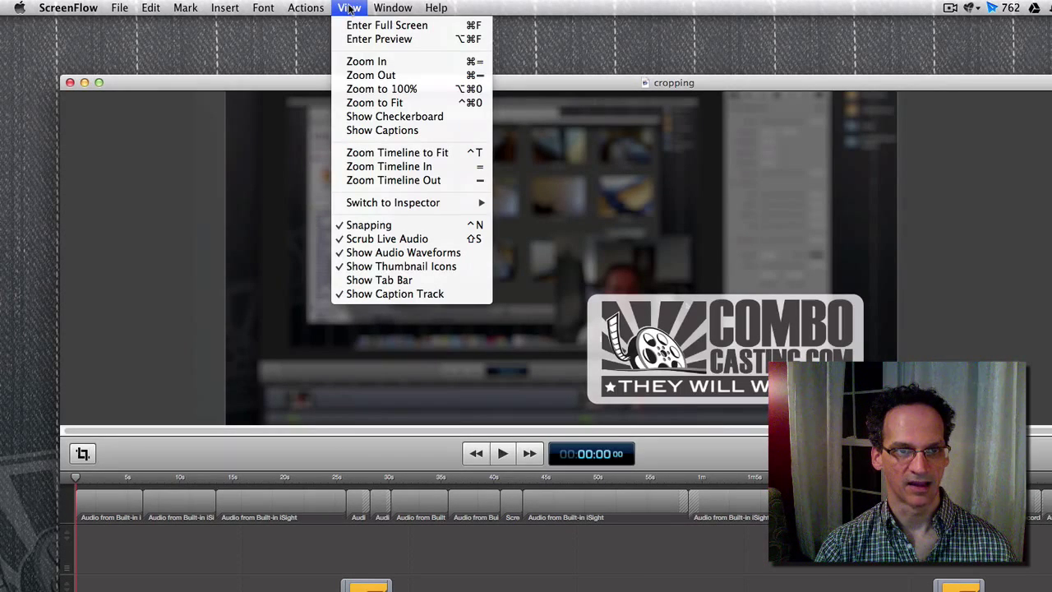
pyautogui.click(366, 131)
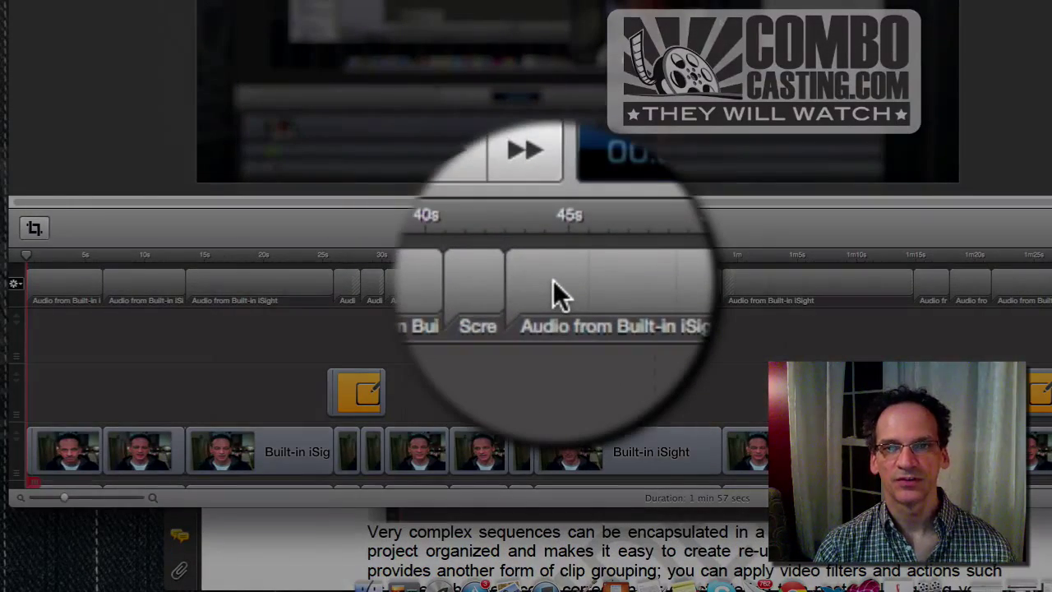
# Open the caption editor and place the playhead near one second on a zoomed-in timeline.
pyautogui.click(138, 282)
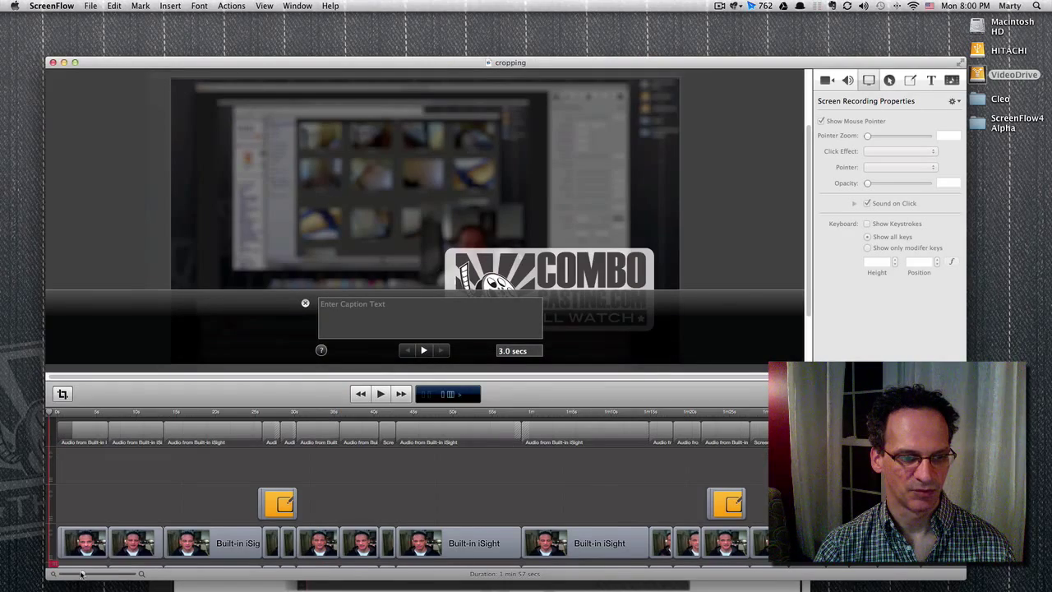
pyautogui.moveTo(64, 497); pyautogui.dragTo(79, 497)
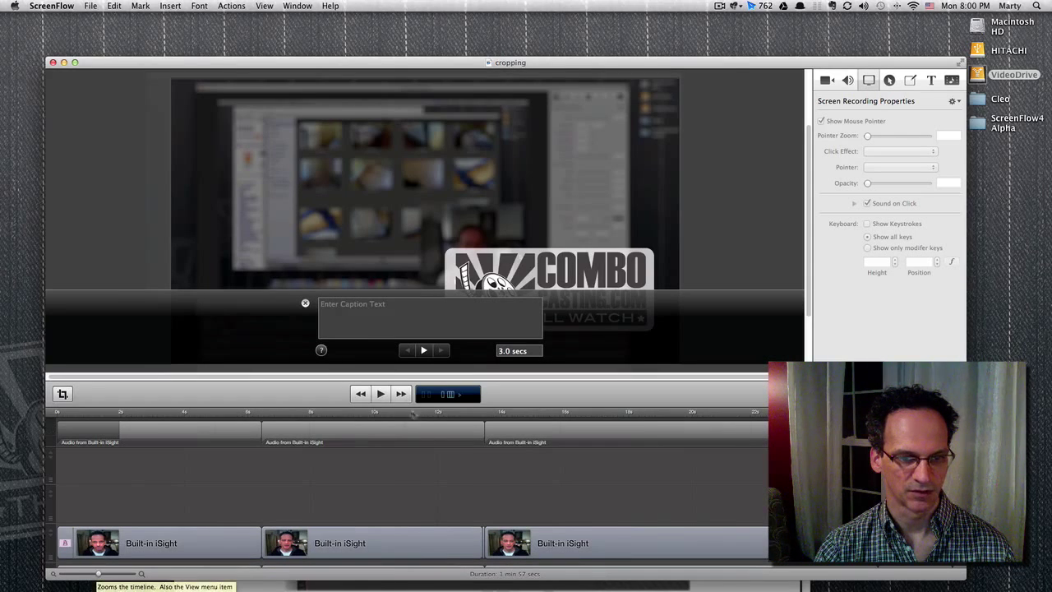
pyautogui.click(115, 415)
pyautogui.click(119, 413)
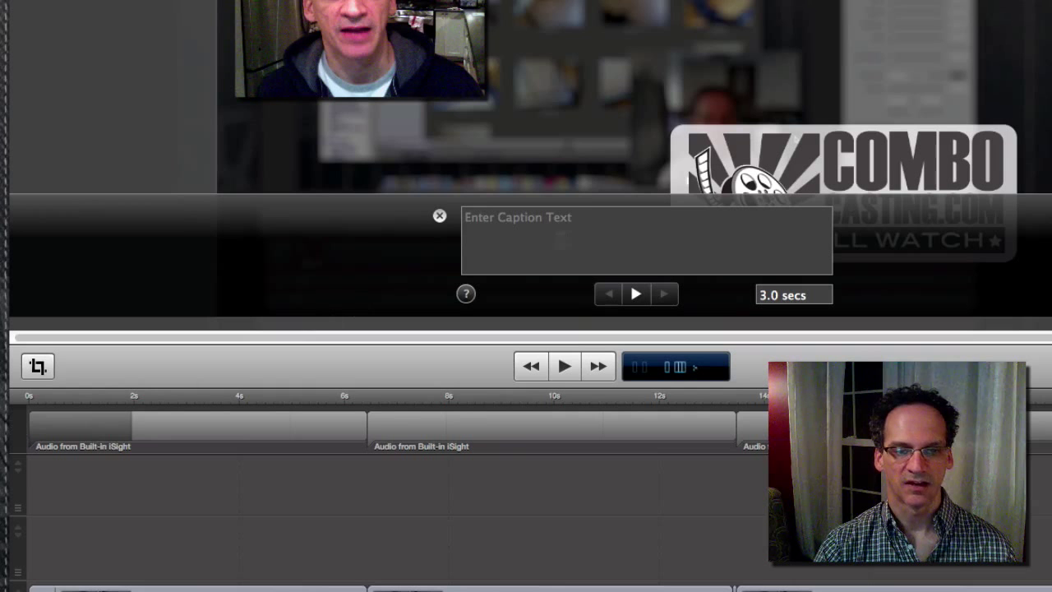
# Enter 'Okay welcome back,' as the first caption and play it back.
pyautogui.click(616, 233)
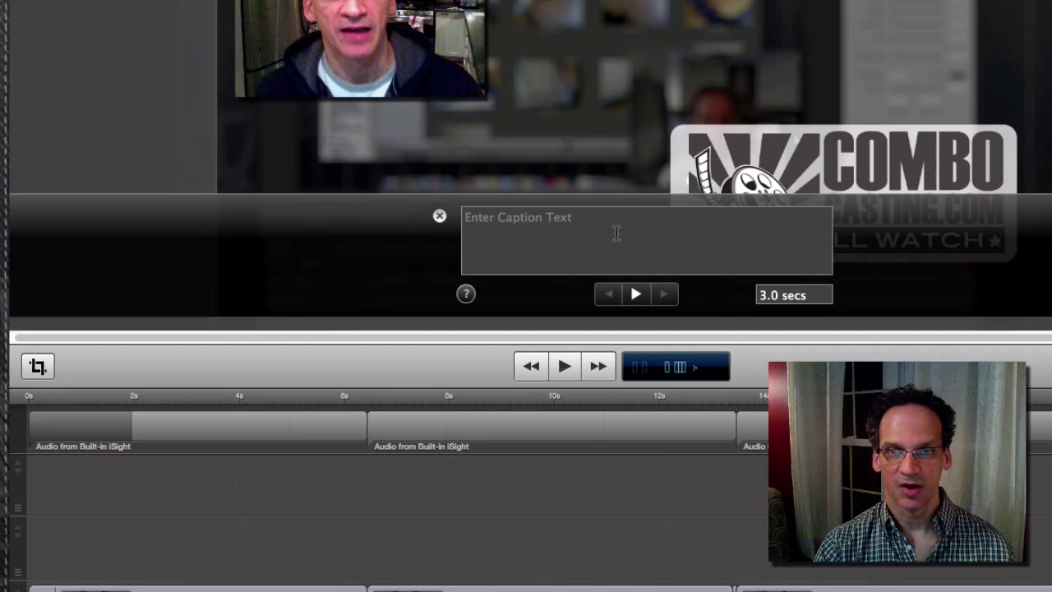
pyautogui.write('Okay ')
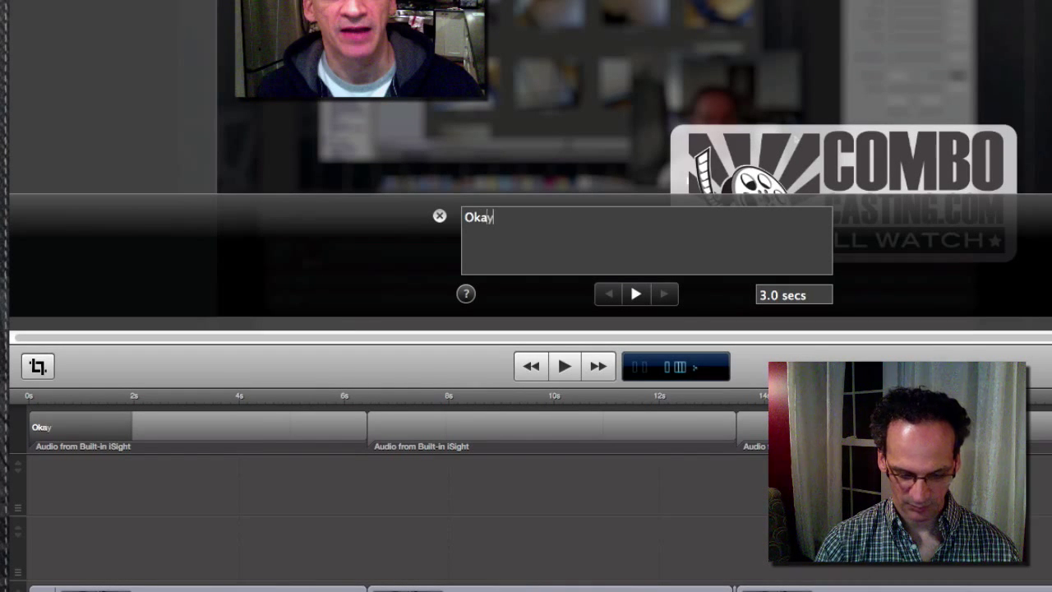
pyautogui.write('welcome back')
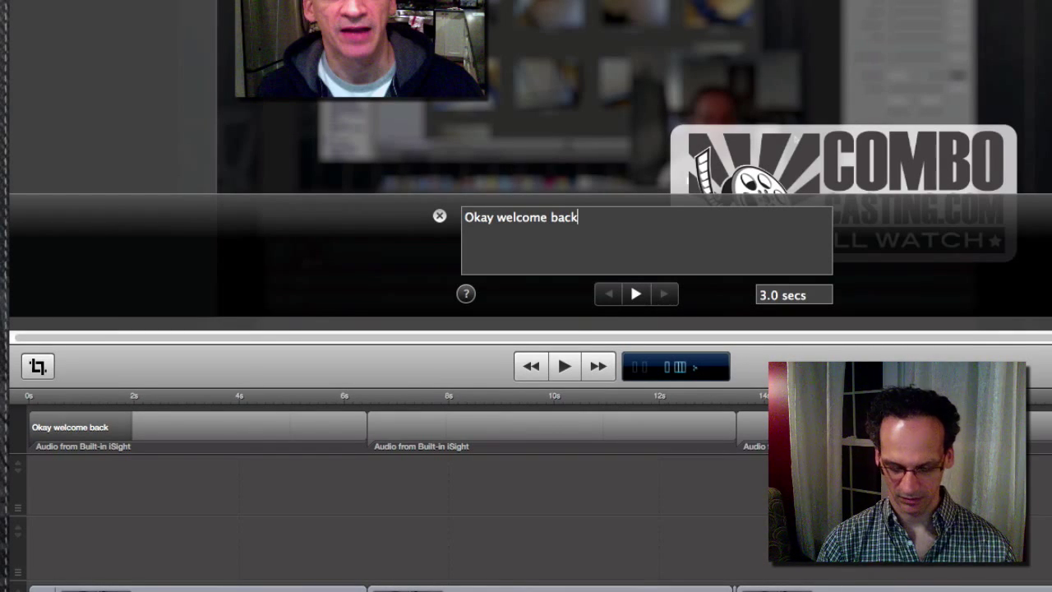
pyautogui.write(',')
pyautogui.click(565, 366)
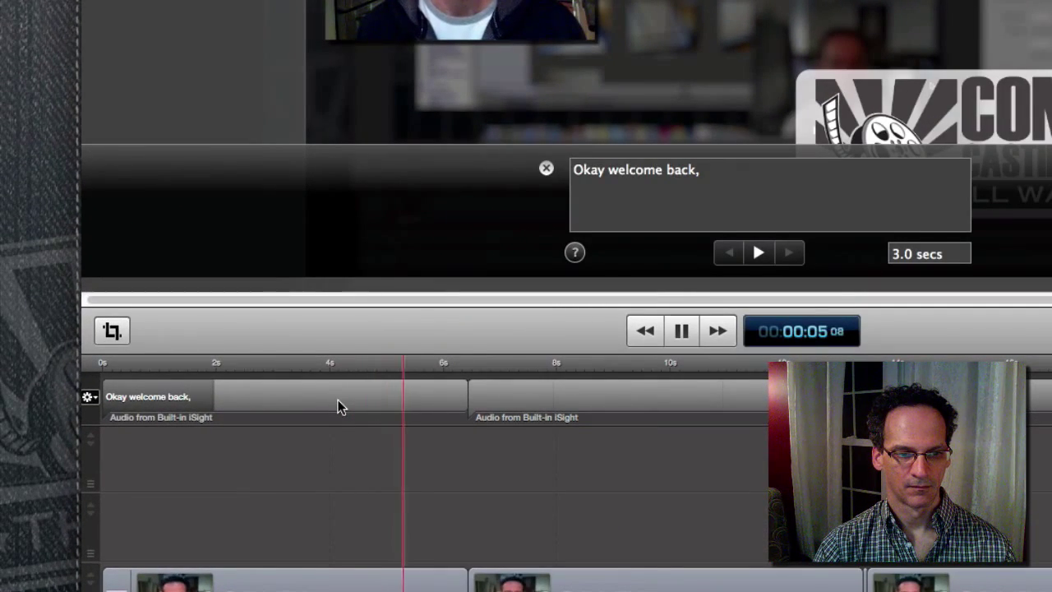
# Add captions 'we're still exploring ScreenFlow 4 here and' and 'looking at', then replay from the start.
pyautogui.press('space')
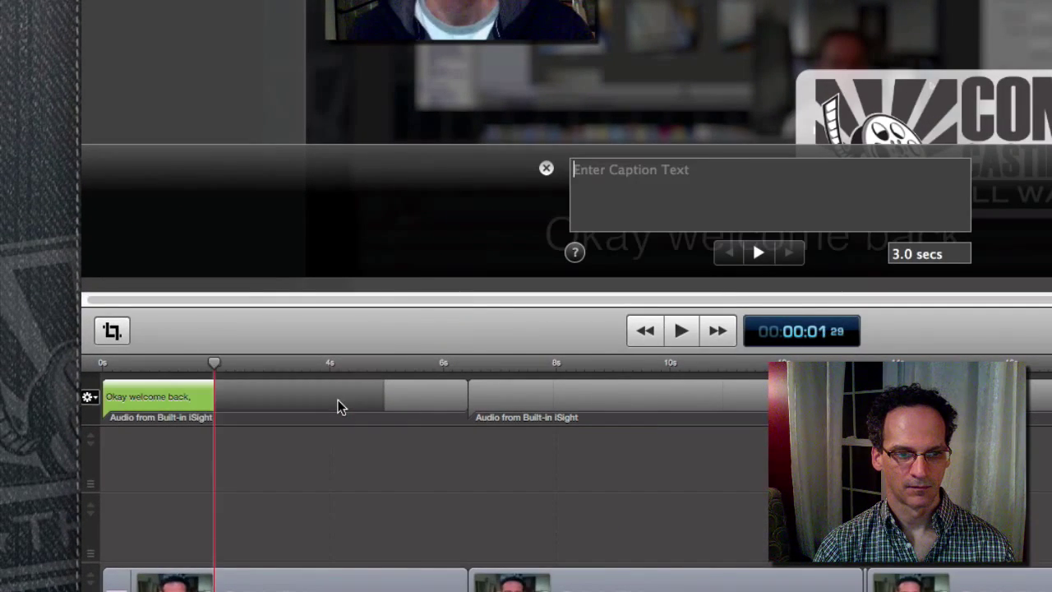
pyautogui.write("we'")
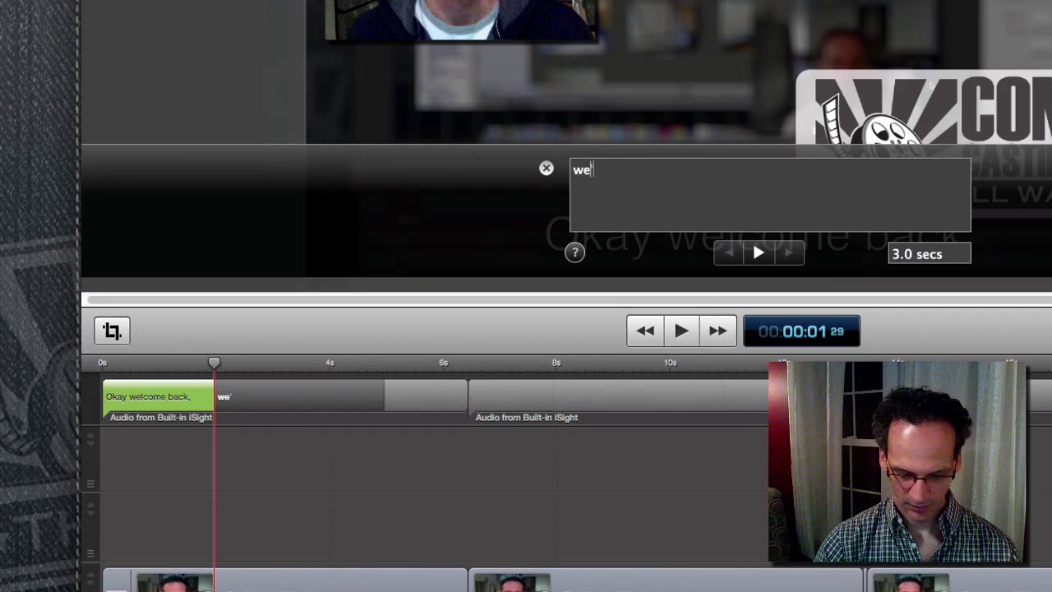
pyautogui.write('re still e')
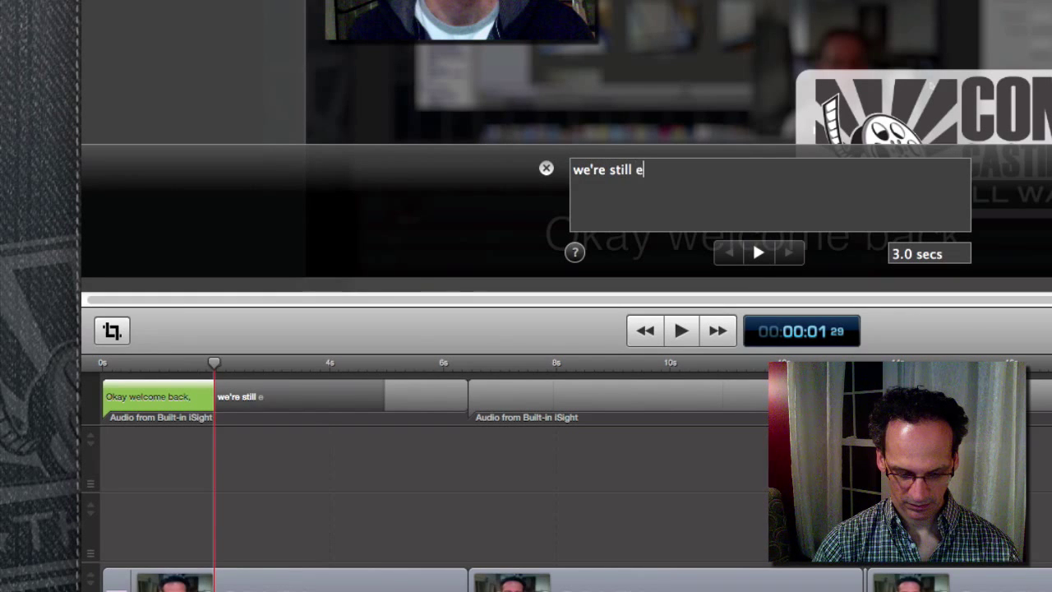
pyautogui.write('xploring Sc')
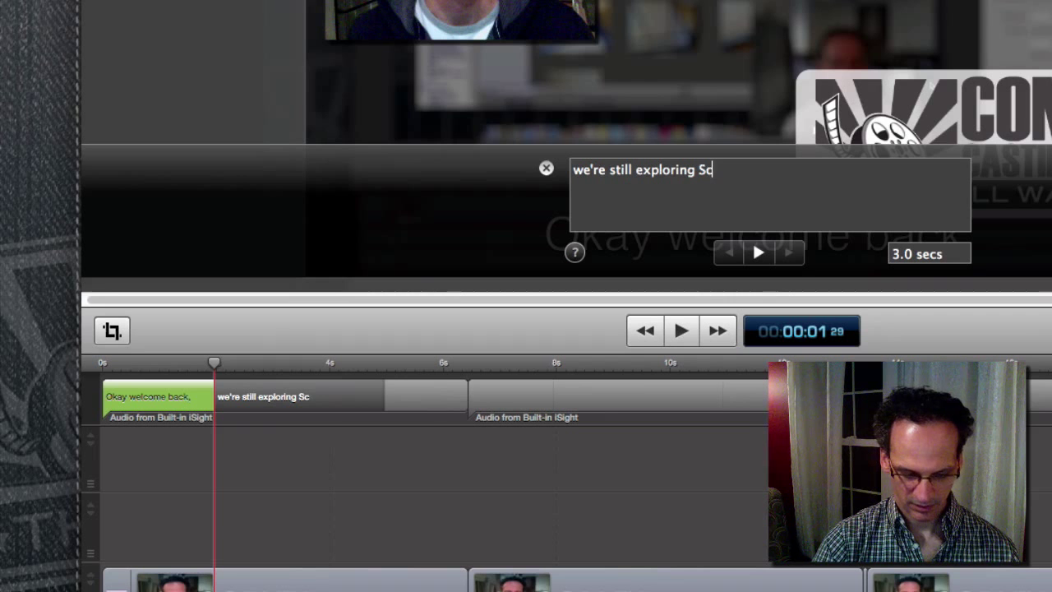
pyautogui.write('reenFlow')
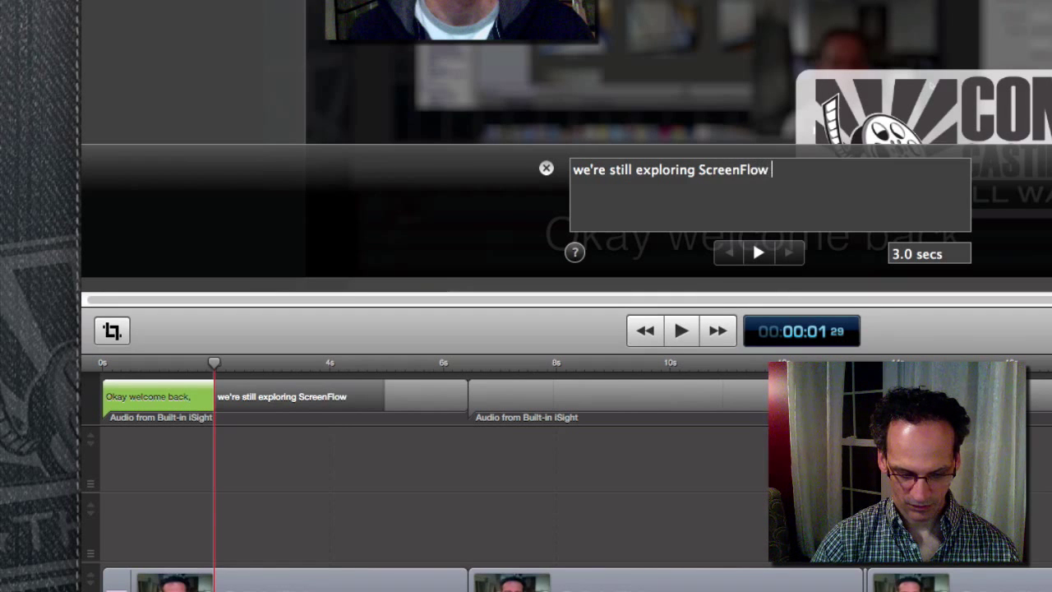
pyautogui.write(' 4 here and')
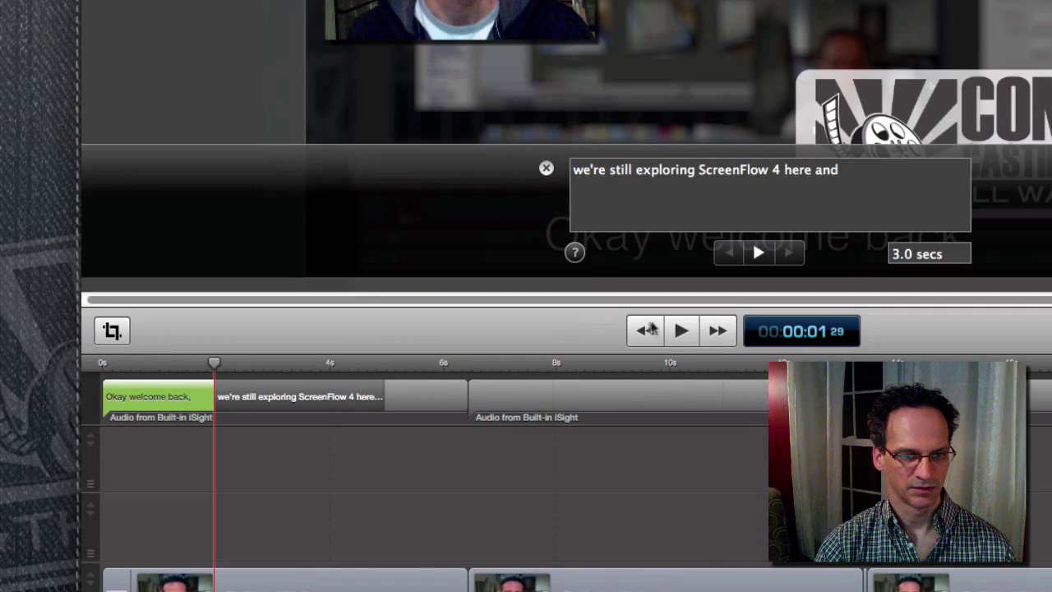
pyautogui.click(683, 331)
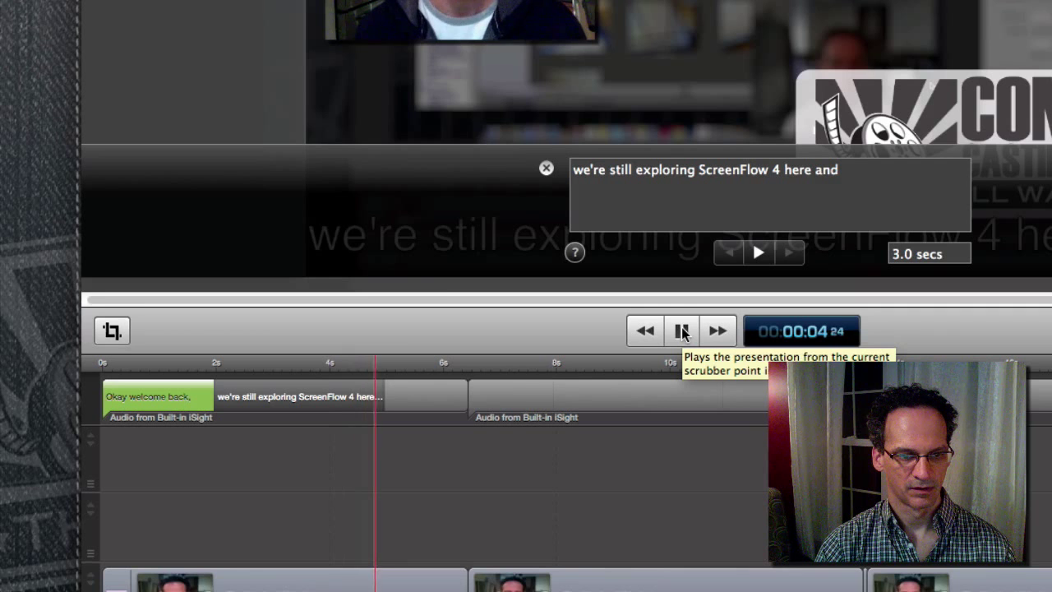
pyautogui.click(682, 330)
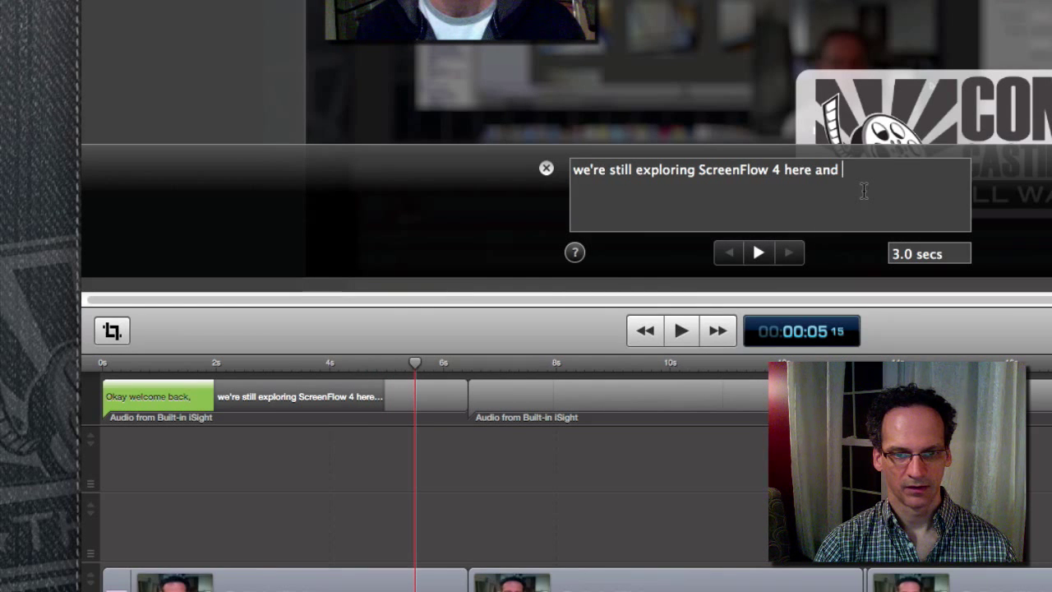
pyautogui.write('lookin')
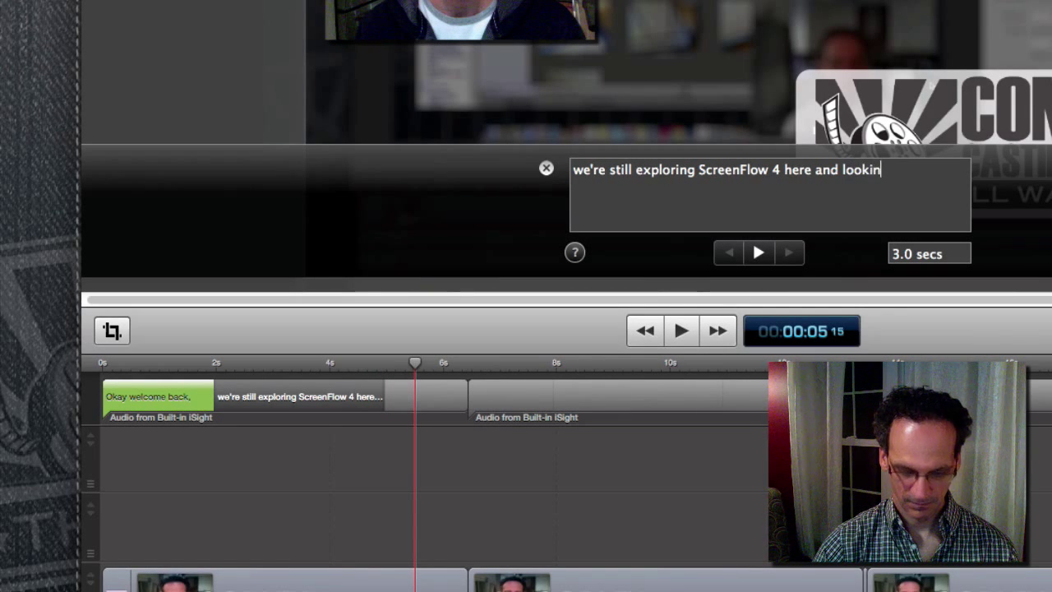
pyautogui.write('g at')
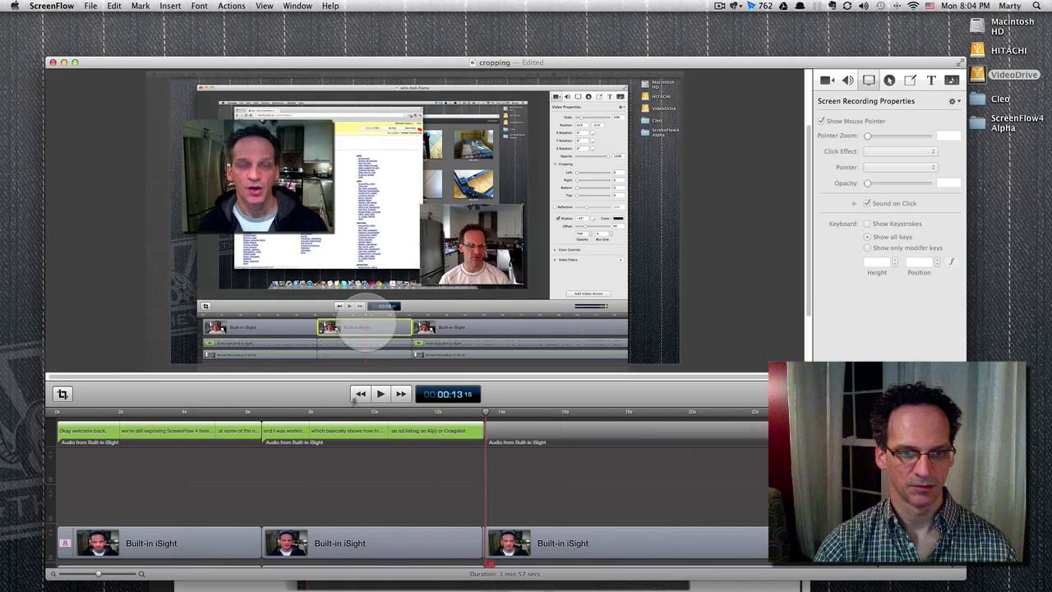
pyautogui.click(362, 395)
pyautogui.click(381, 394)
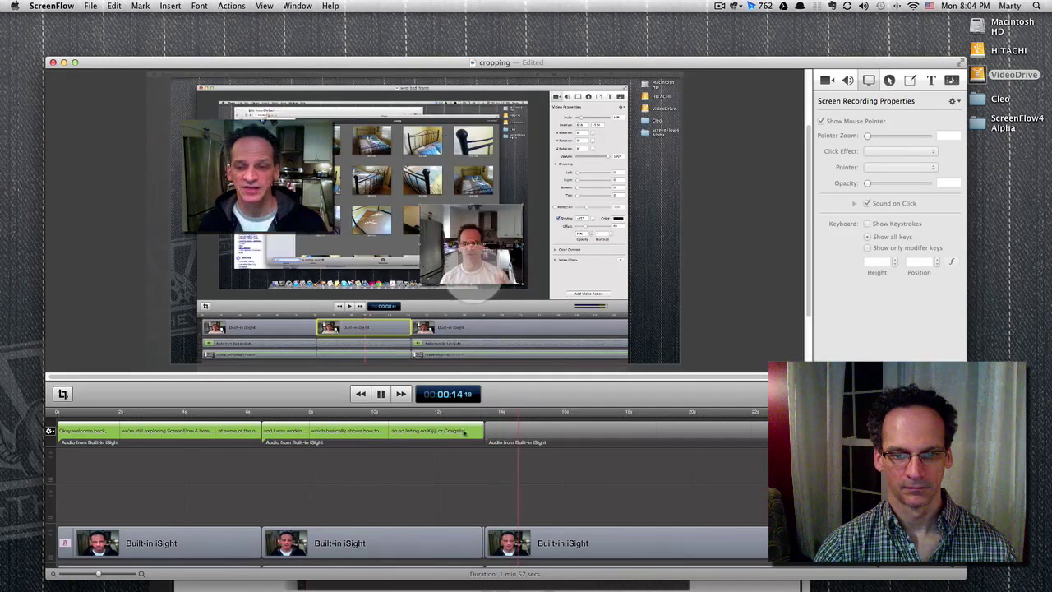
# Add a new caption block at the playhead for the 'Okay you can see my webcam…' line.
pyautogui.doubleClick(516, 433)
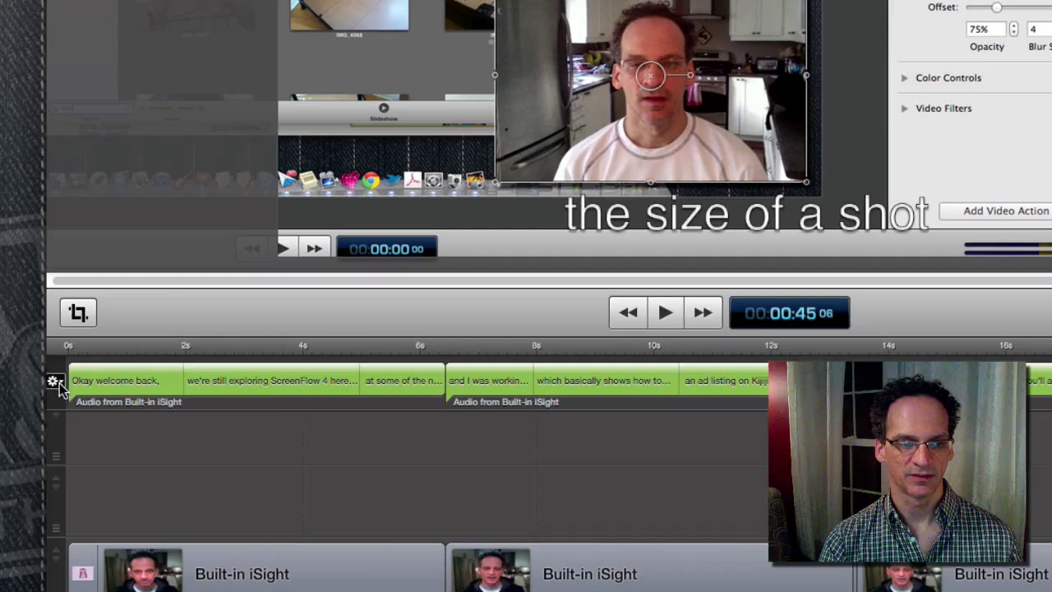
# Export the captions to an English SRT file named cropping-cc-file via the caption track menu.
pyautogui.click(60, 383)
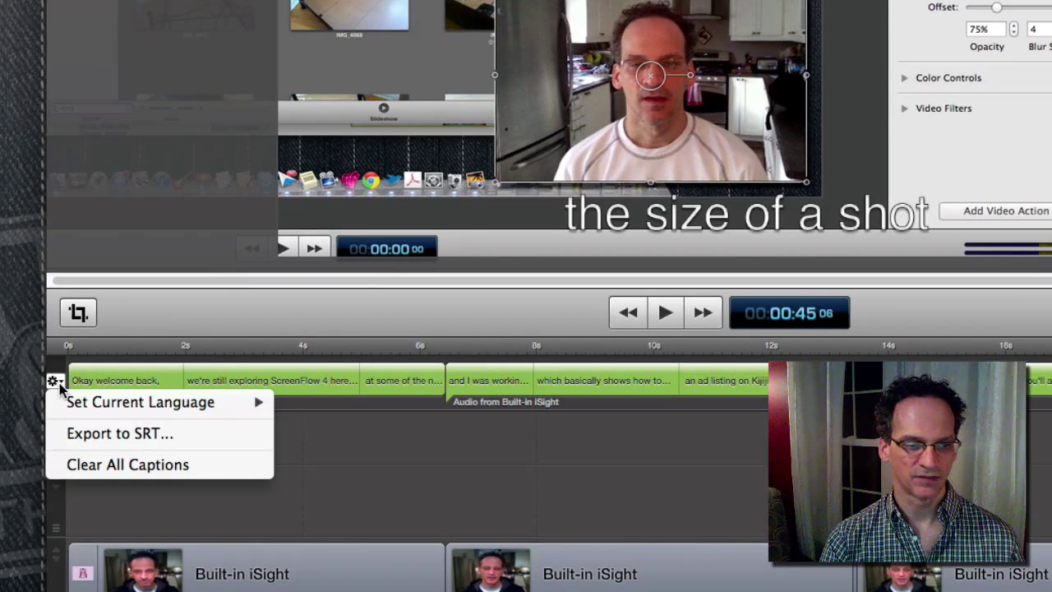
pyautogui.click(87, 434)
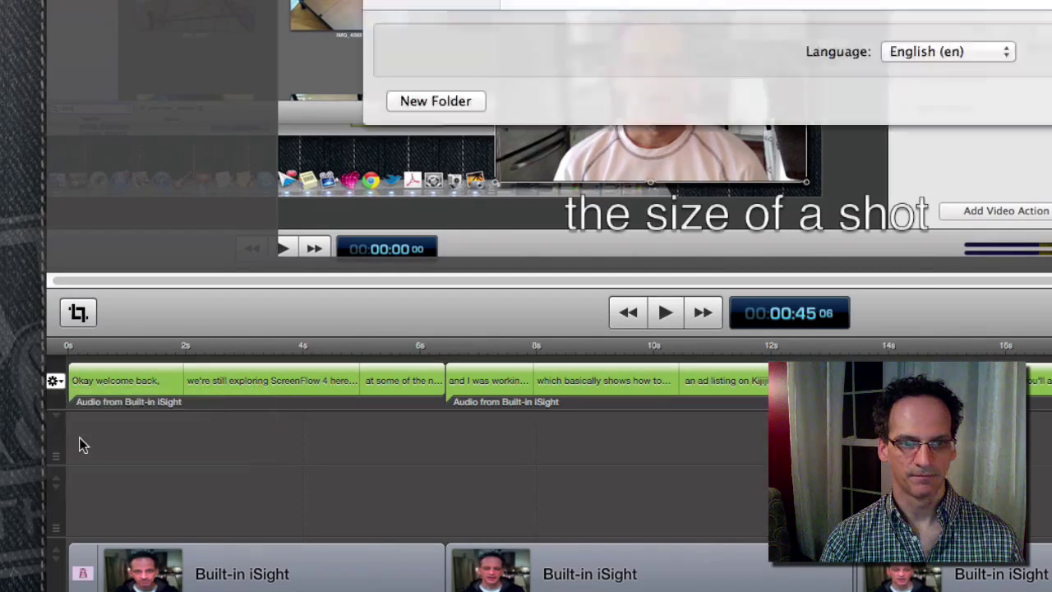
pyautogui.write('cropping-file')
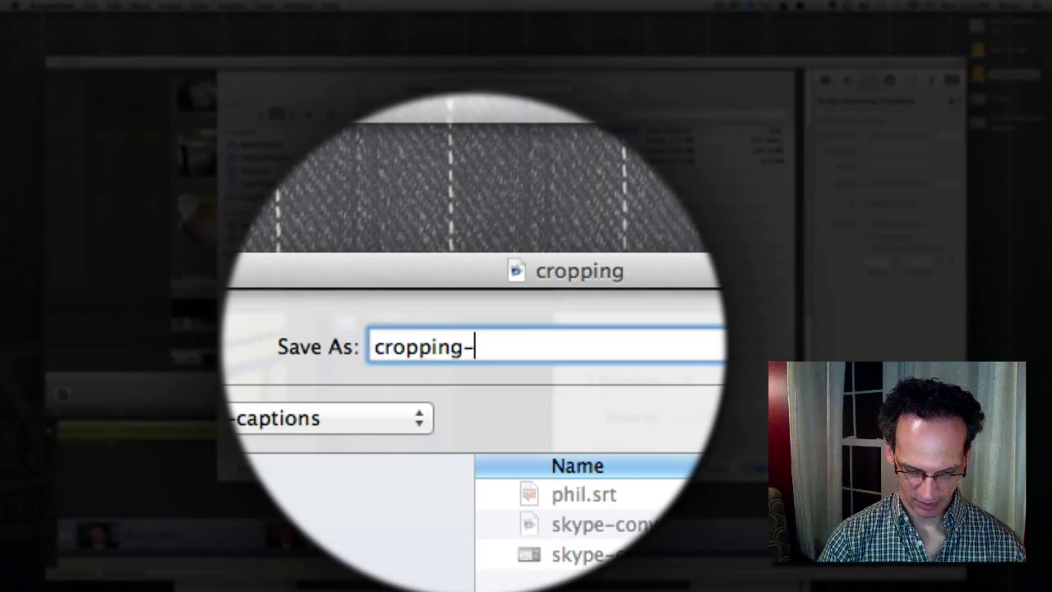
pyautogui.press('BackSpace')
pyautogui.press('BackSpace')
pyautogui.press('BackSpace')
pyautogui.press('BackSpace')
pyautogui.write('a')
pyautogui.press('BackSpace')
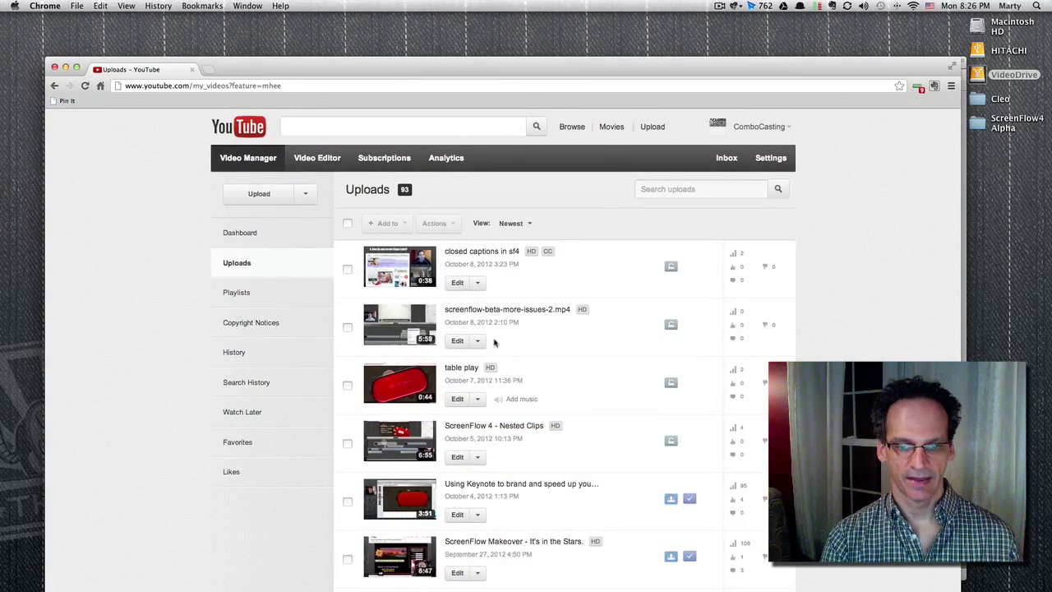
# Open the Captions settings of the 'ScreenFlow 4 new feature - Cropping' video in Video Manager.
pyautogui.scroll(-10, 494, 343)
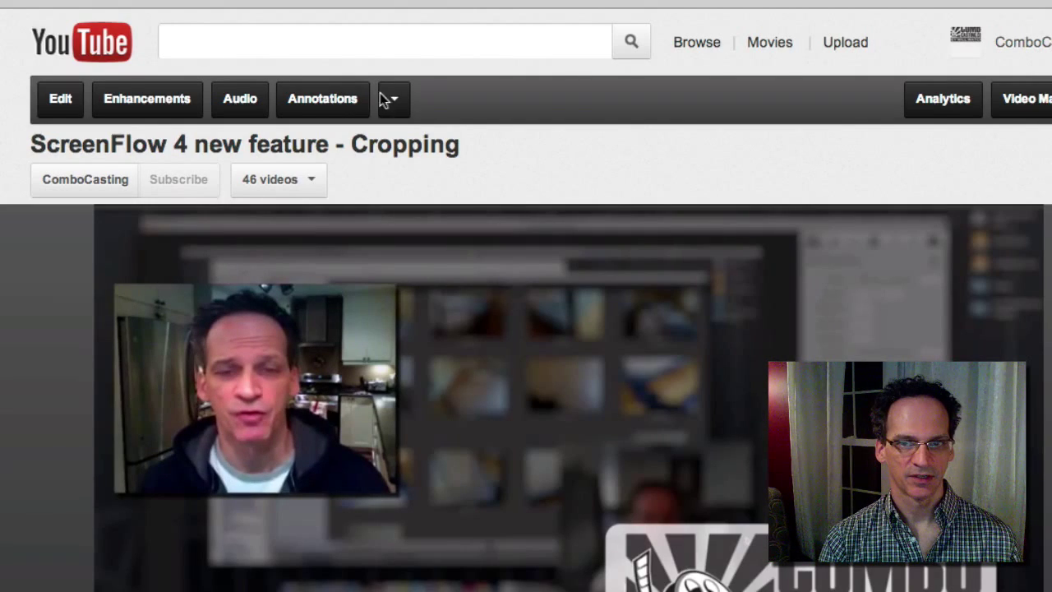
pyautogui.click(396, 104)
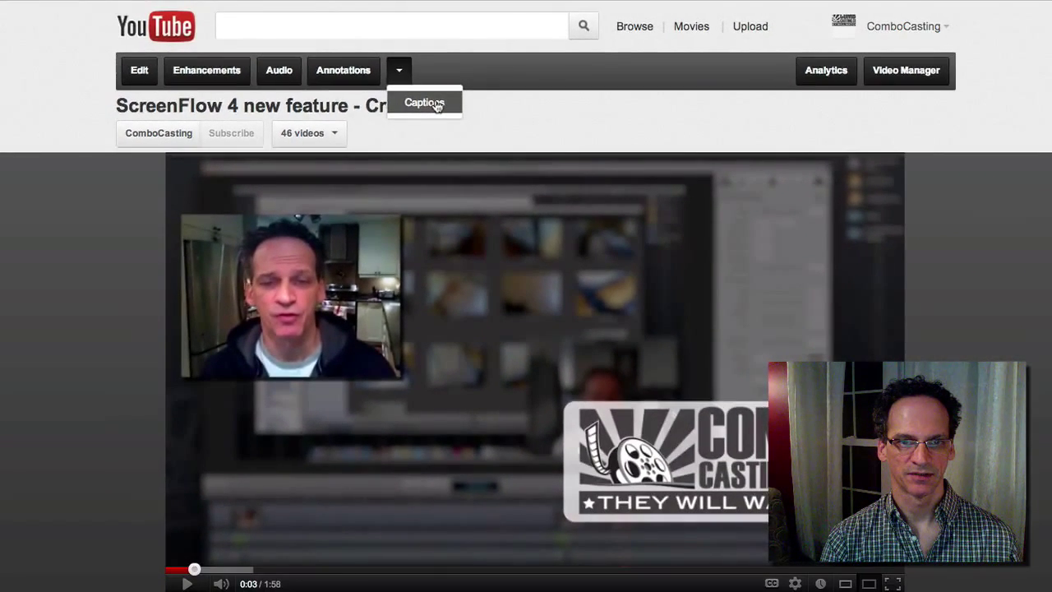
pyautogui.click(427, 140)
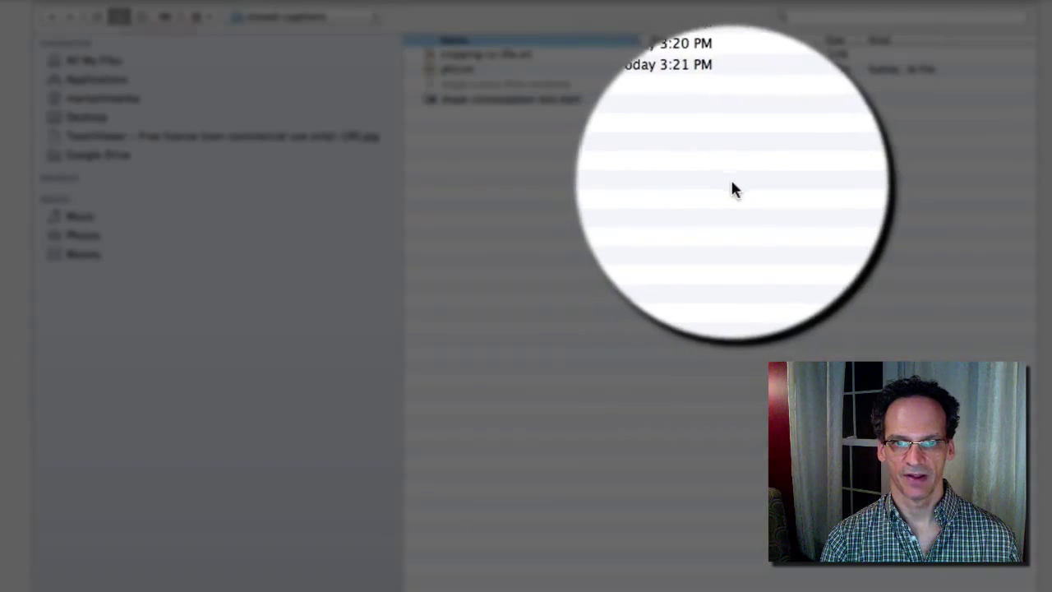
# Upload cropping-cc-file.srt as an English caption track named 'cropping in screenflow 4'.
pyautogui.click(477, 54)
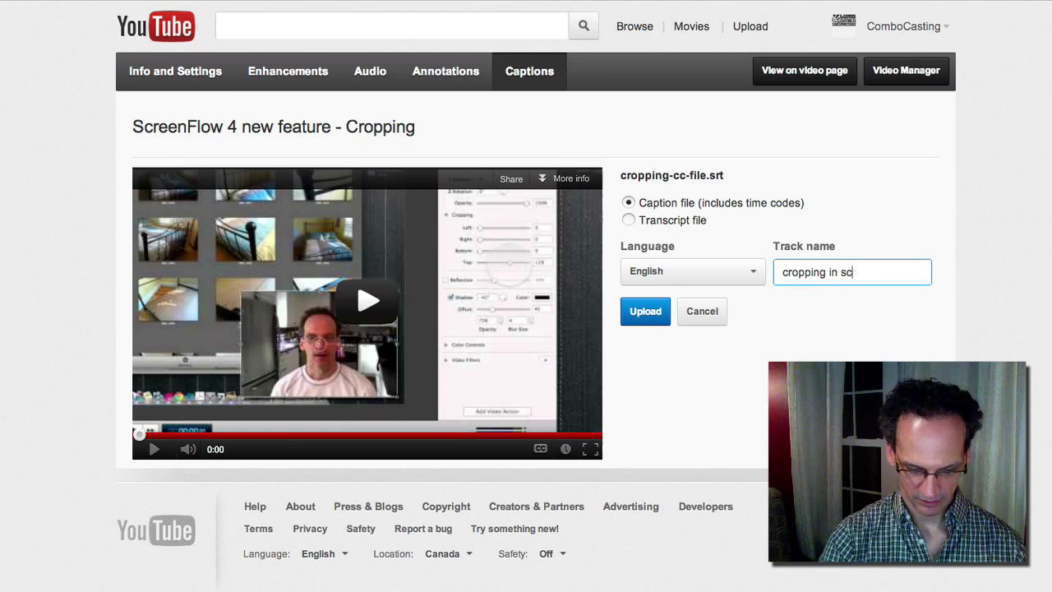
pyautogui.write('4')
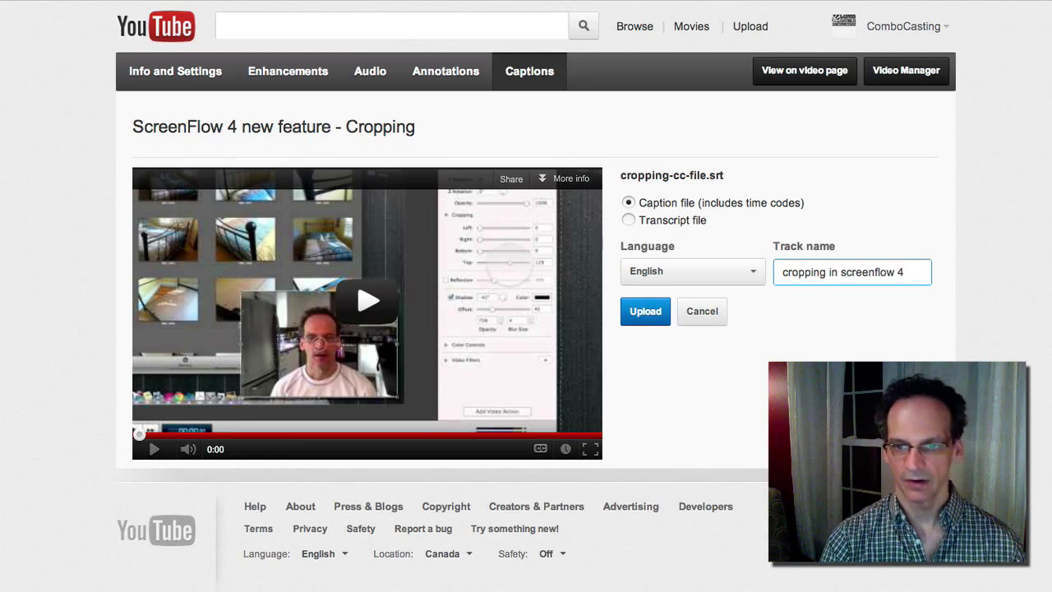
pyautogui.click(646, 314)
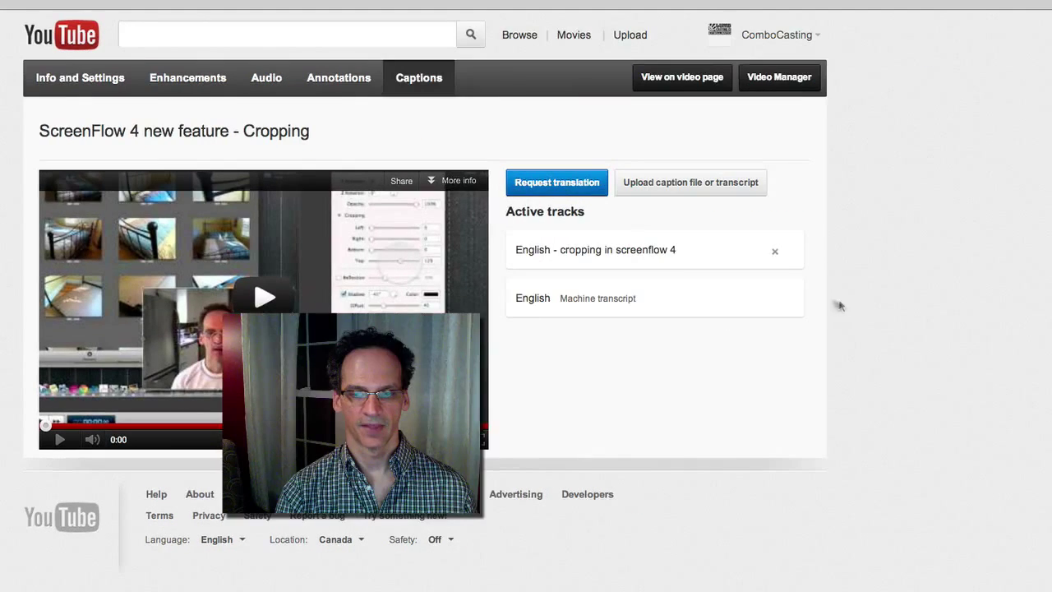
# Review the English track's caption text, end the 01:26 line with '(one moment)', and save.
pyautogui.click(599, 251)
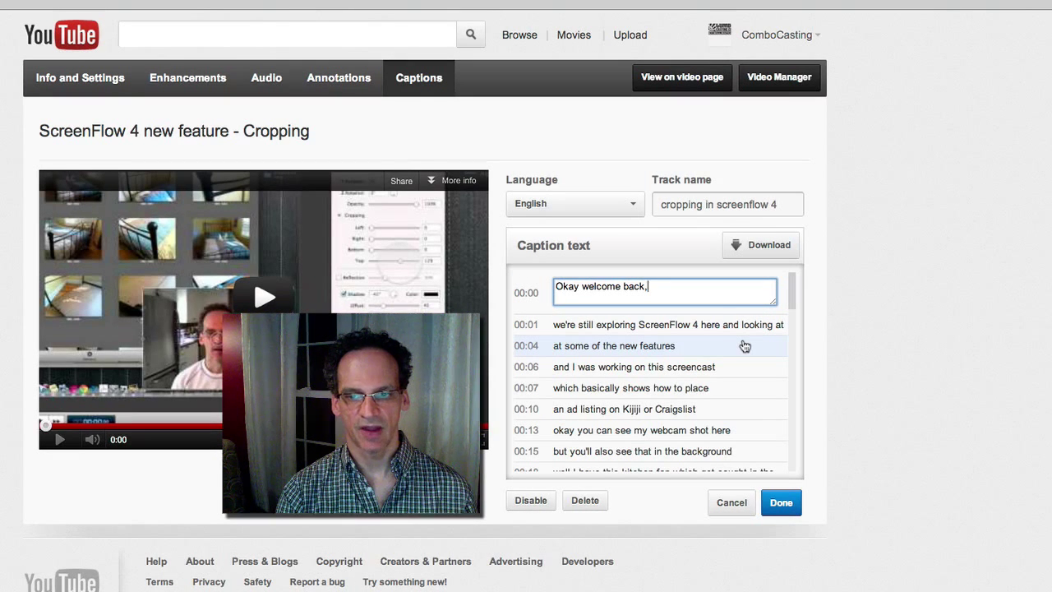
pyautogui.scroll(-3, 744, 346)
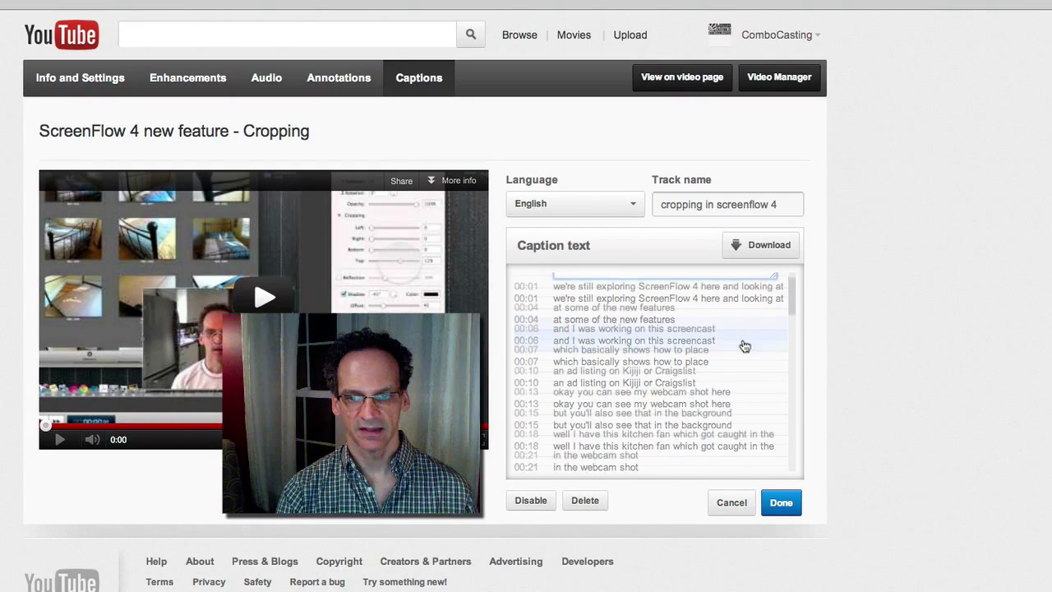
pyautogui.scroll(-7, 744, 346)
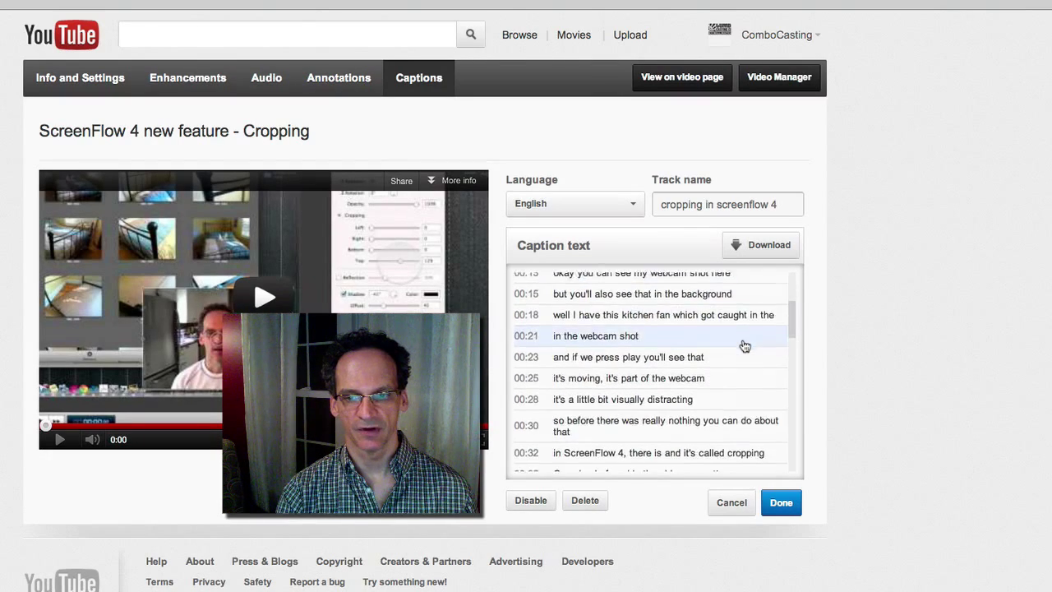
pyautogui.scroll(-10, 744, 346)
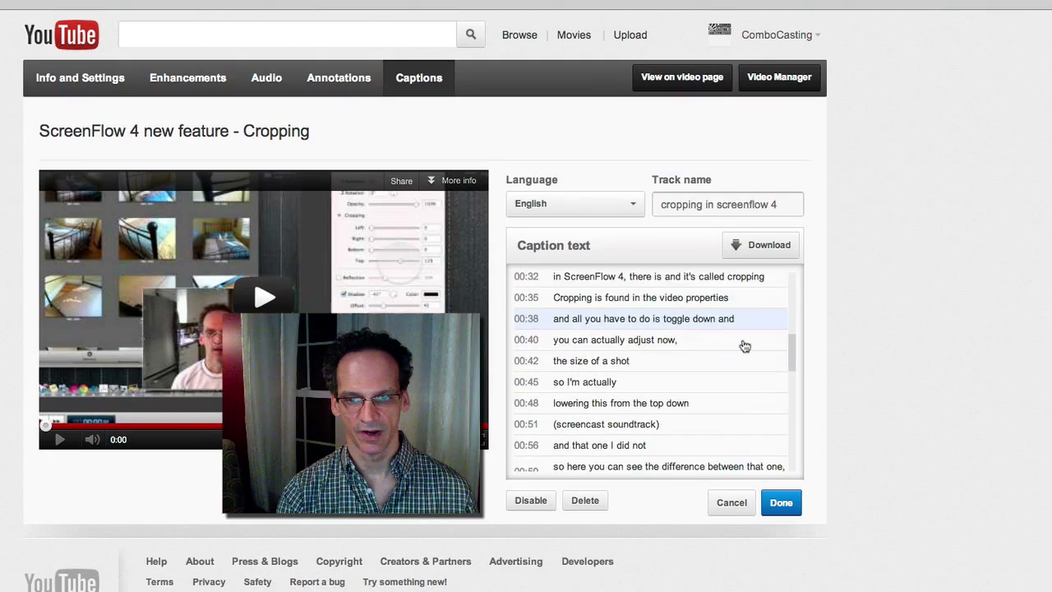
pyautogui.scroll(-1, 744, 346)
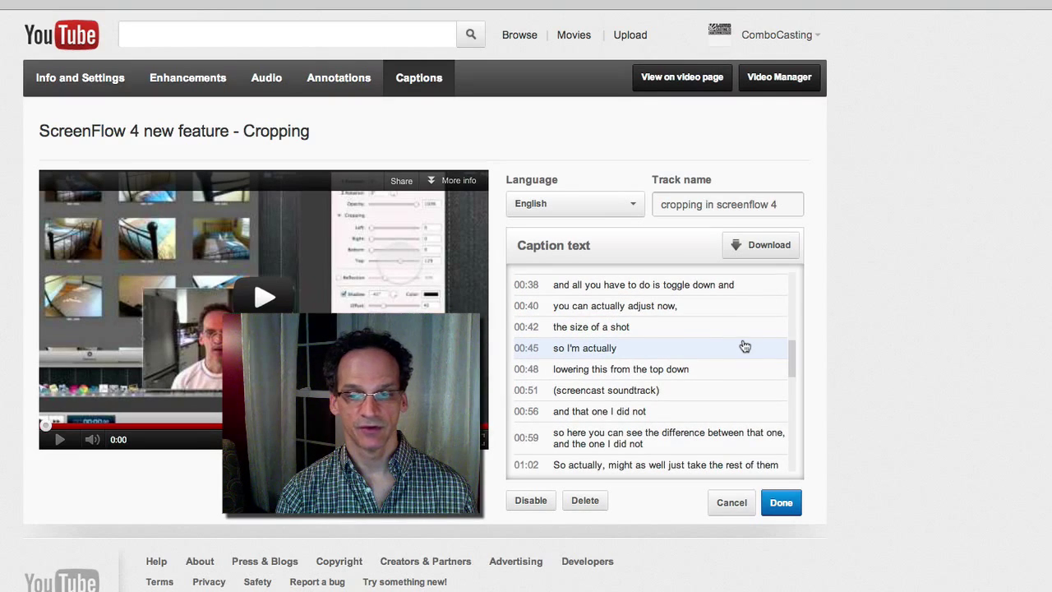
pyautogui.scroll(-5, 744, 346)
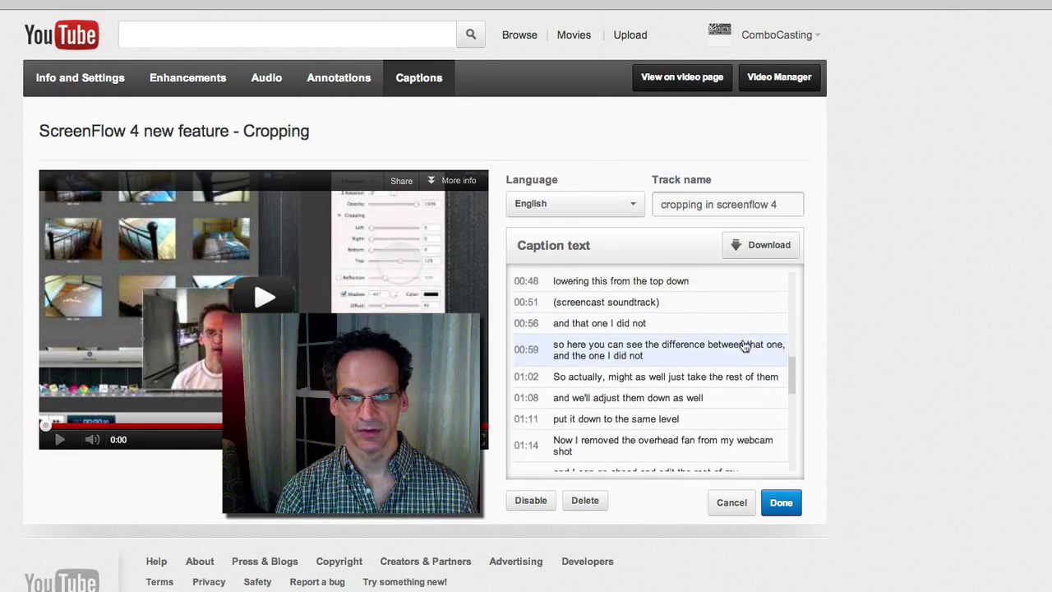
pyautogui.scroll(5, 744, 346)
pyautogui.scroll(-15, 745, 346)
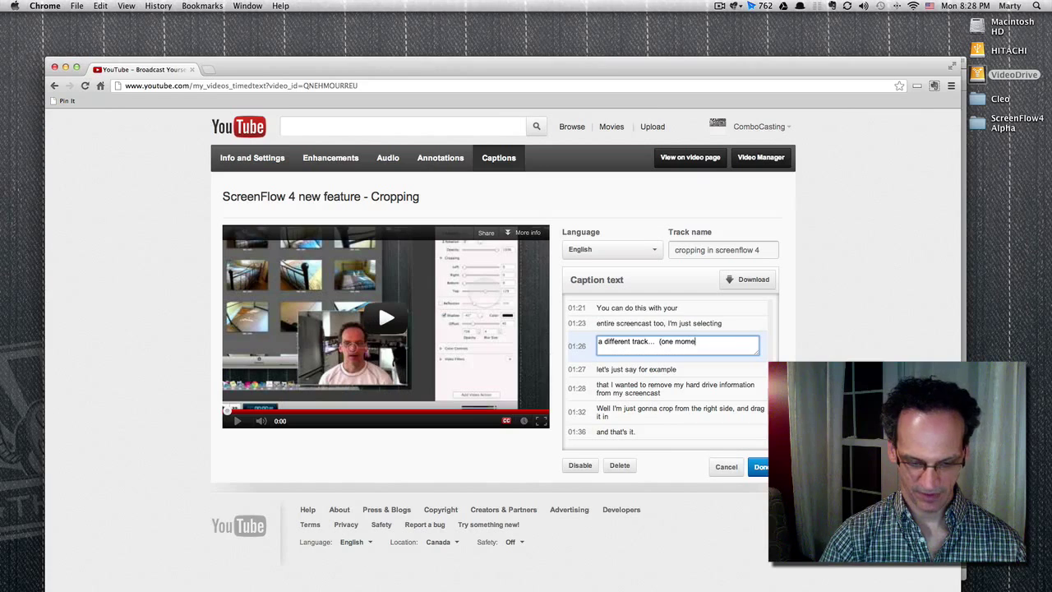
pyautogui.write('nt)')
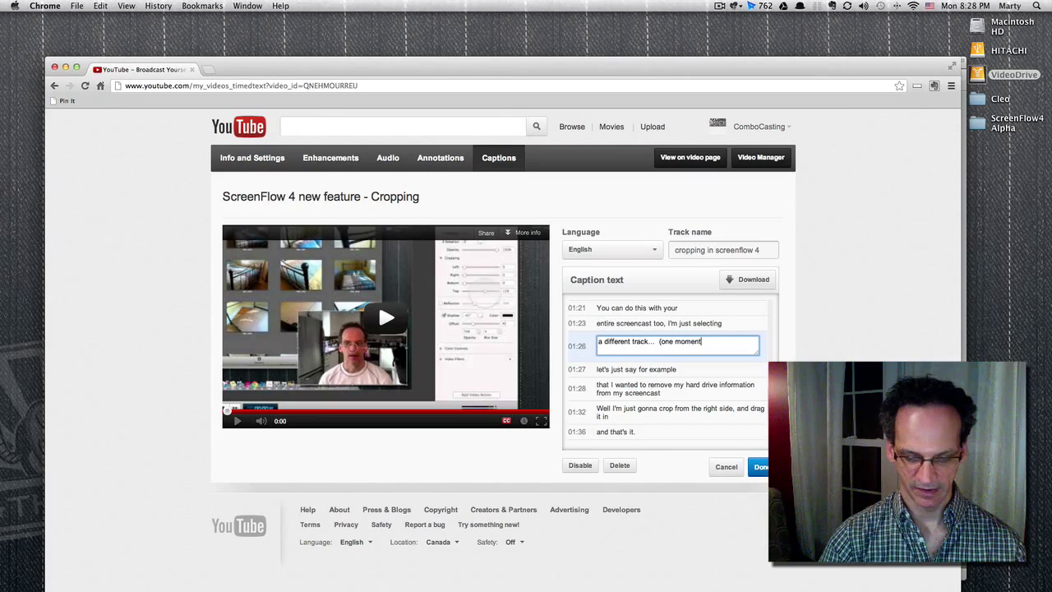
pyautogui.scroll(-10, 714, 346)
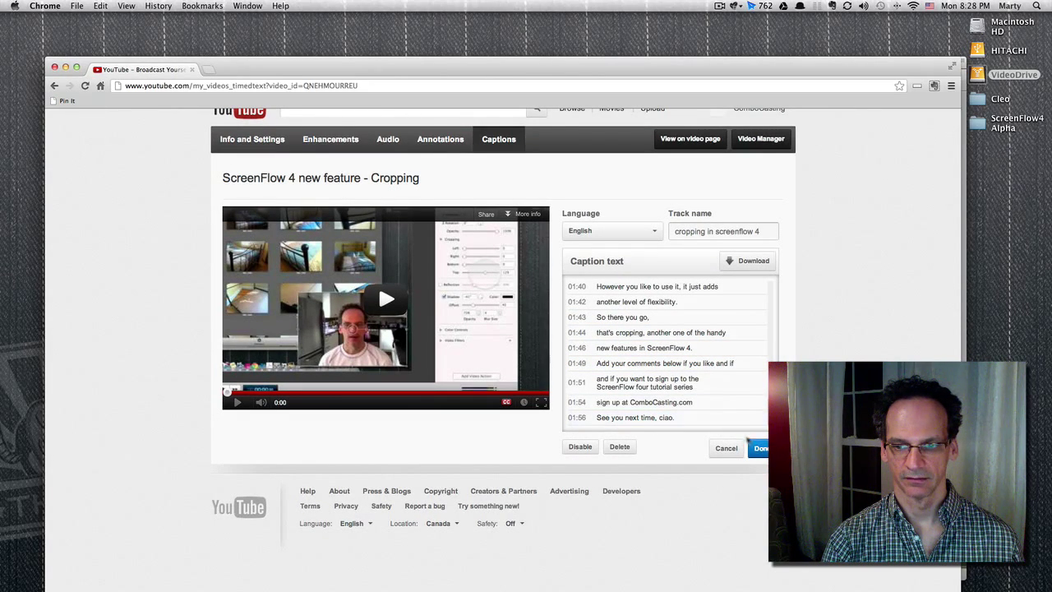
pyautogui.click(761, 448)
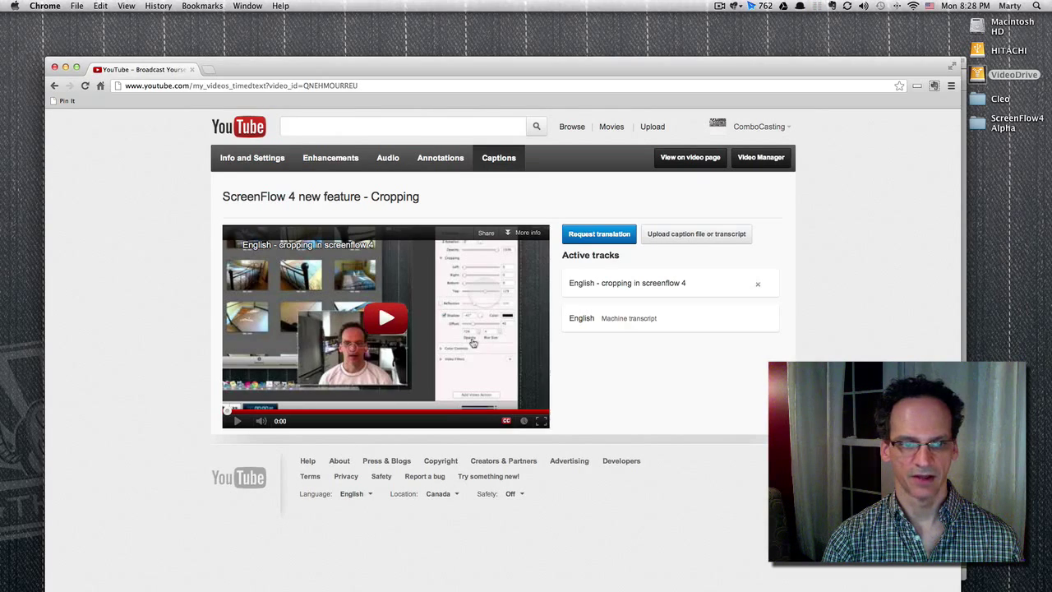